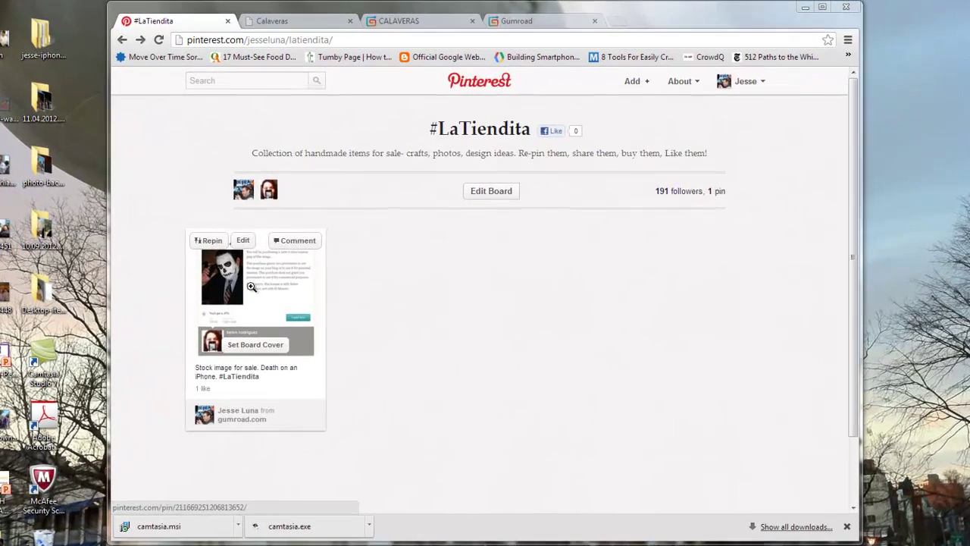
View the existing "Death on an iPhone" pin in detail and return to the #LaTiendita board
left_click(297, 278)
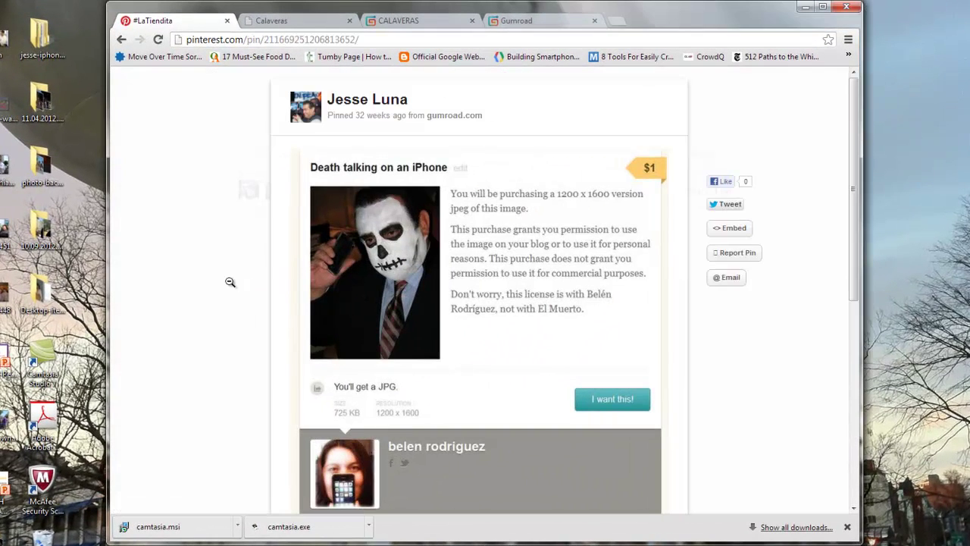
mouse_move(287, 302)
left_click(245, 297)
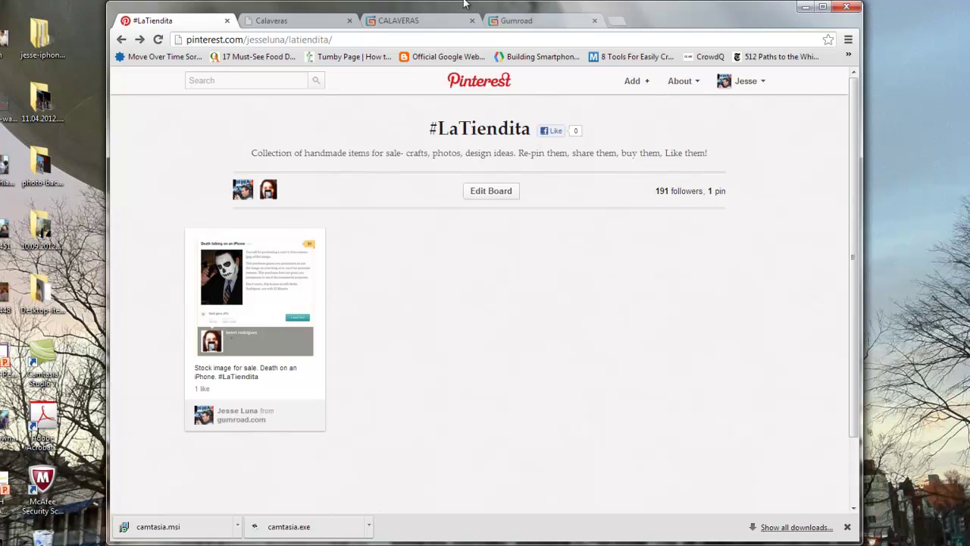
Copy the web address of the CALAVERAS product page on Gumroad
left_click(416, 23)
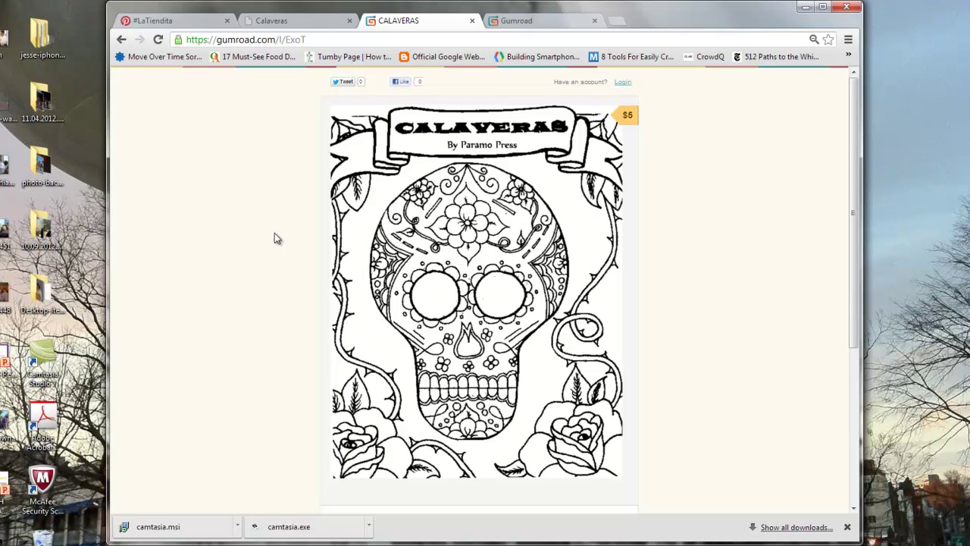
left_click(333, 39)
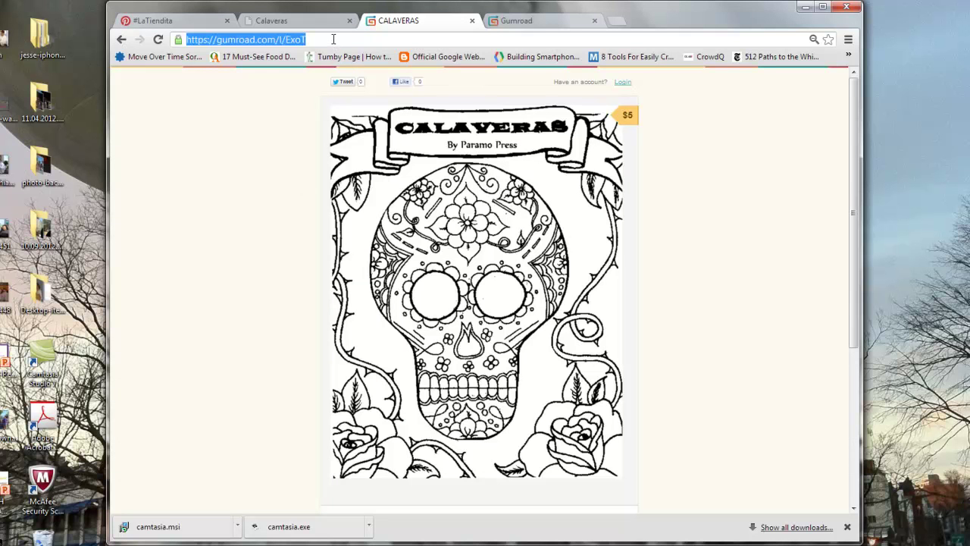
right_click(278, 41)
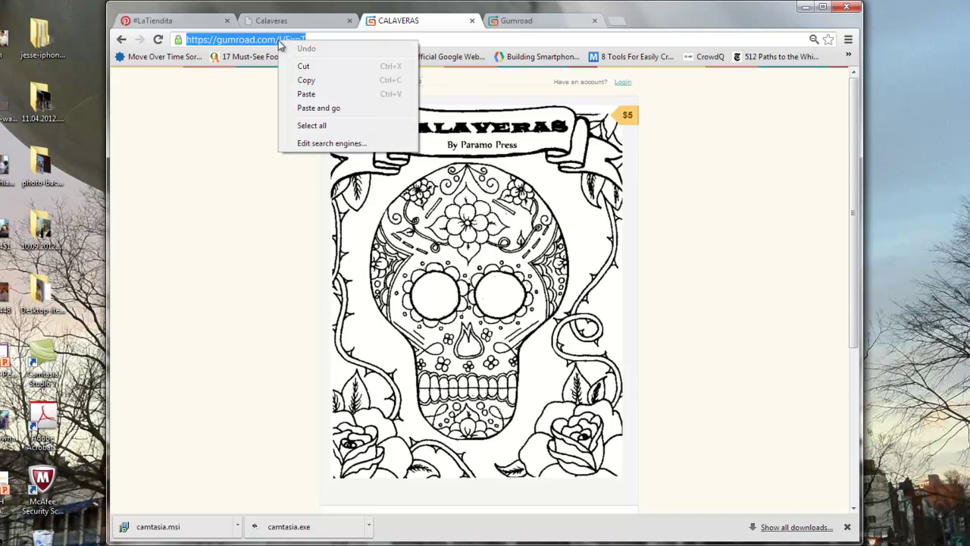
left_click(303, 81)
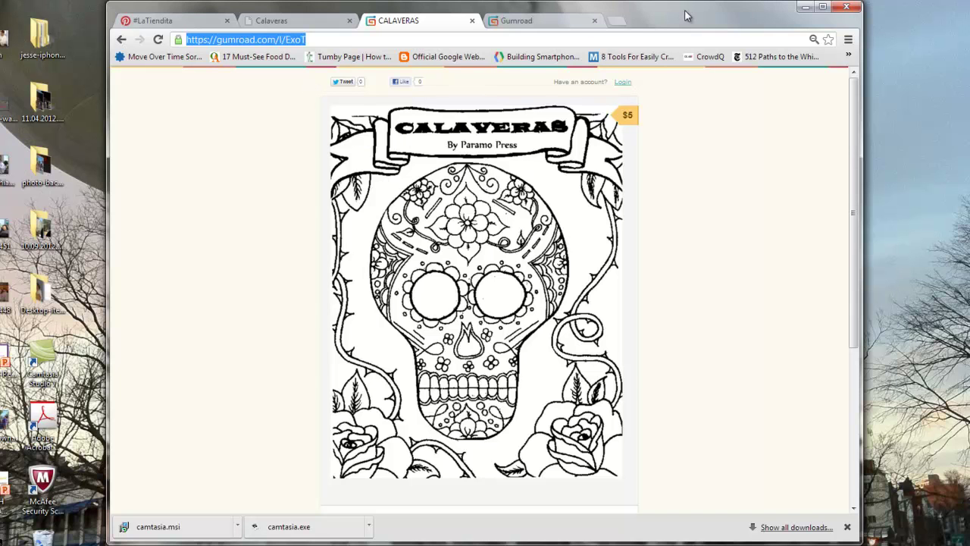
left_click(188, 23)
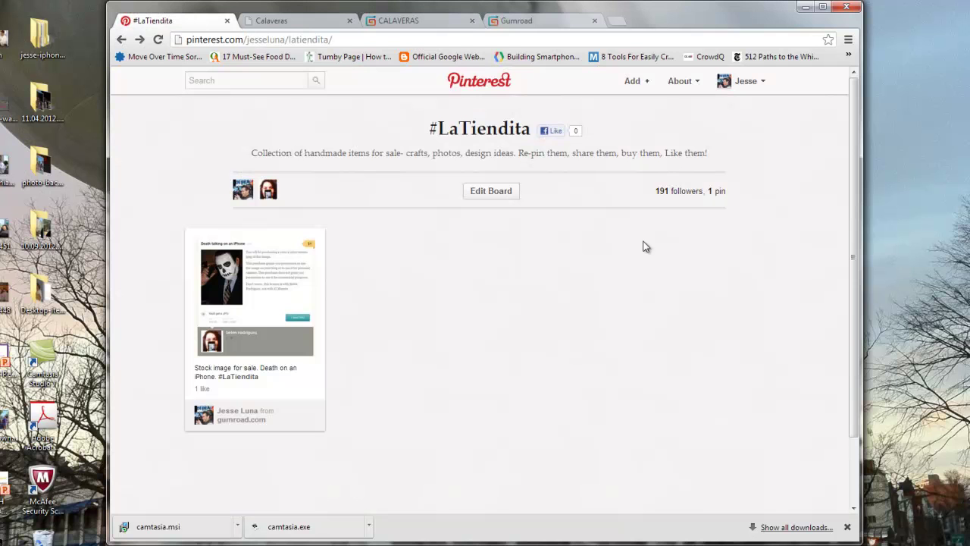
left_click(636, 82)
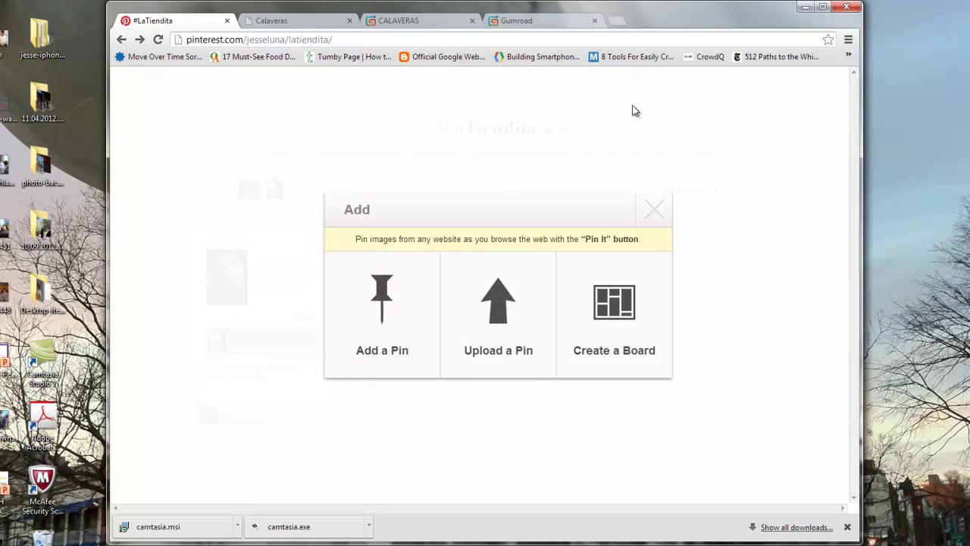
left_click(384, 301)
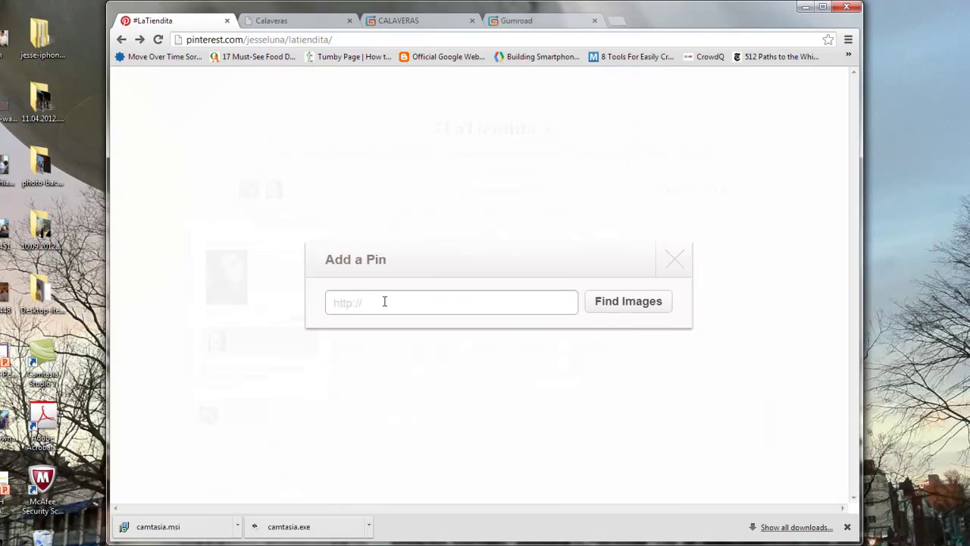
key("ctrl+v")
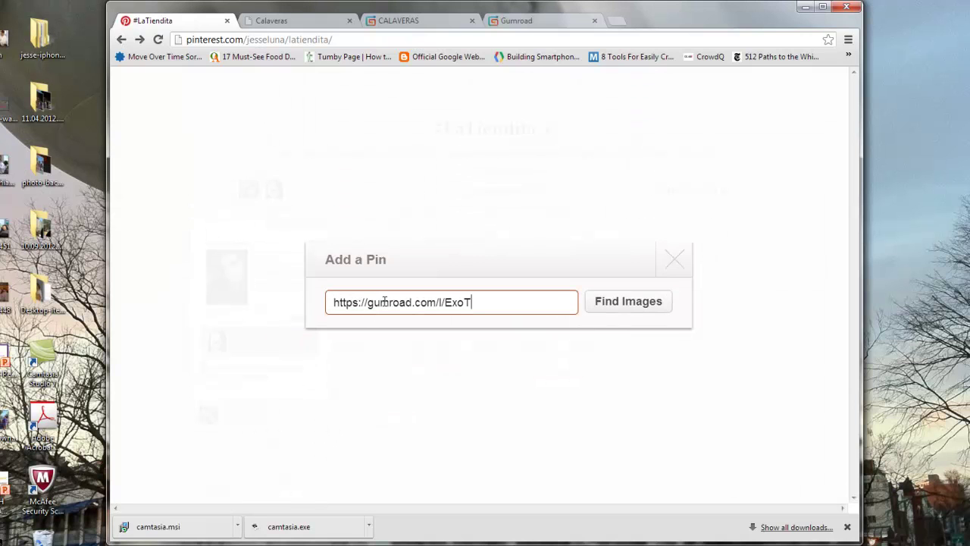
left_click(632, 302)
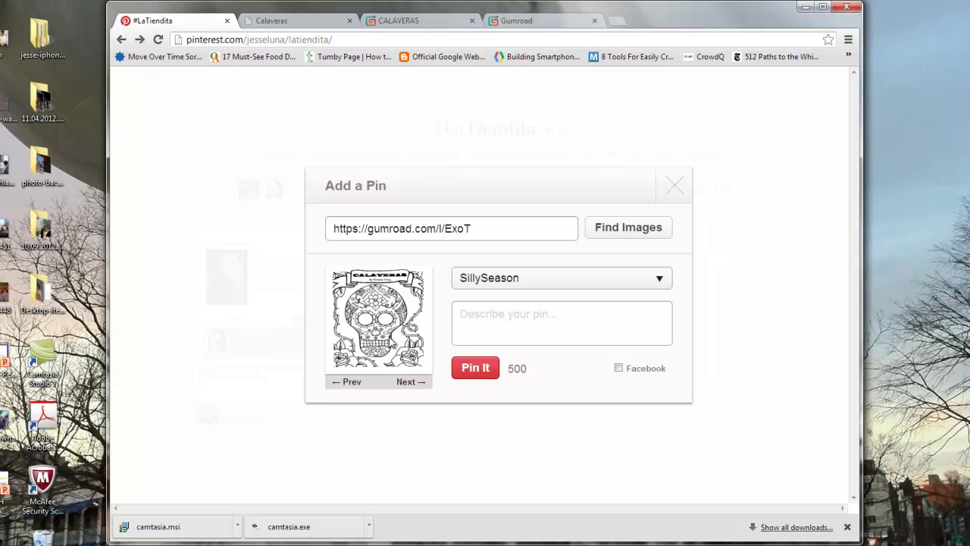
left_click(674, 186)
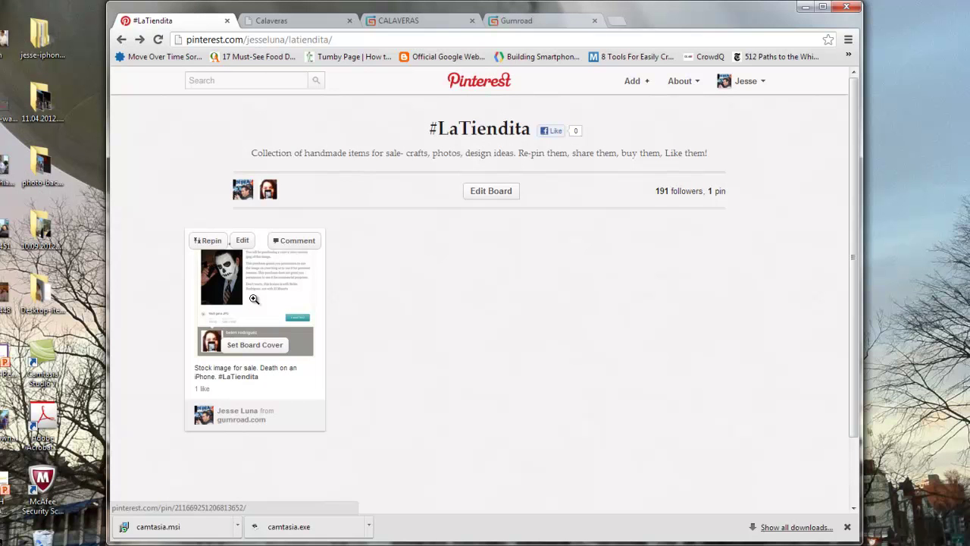
Examine the whole CALAVERAS product page on Gumroad, including the image, description and price
left_click(427, 23)
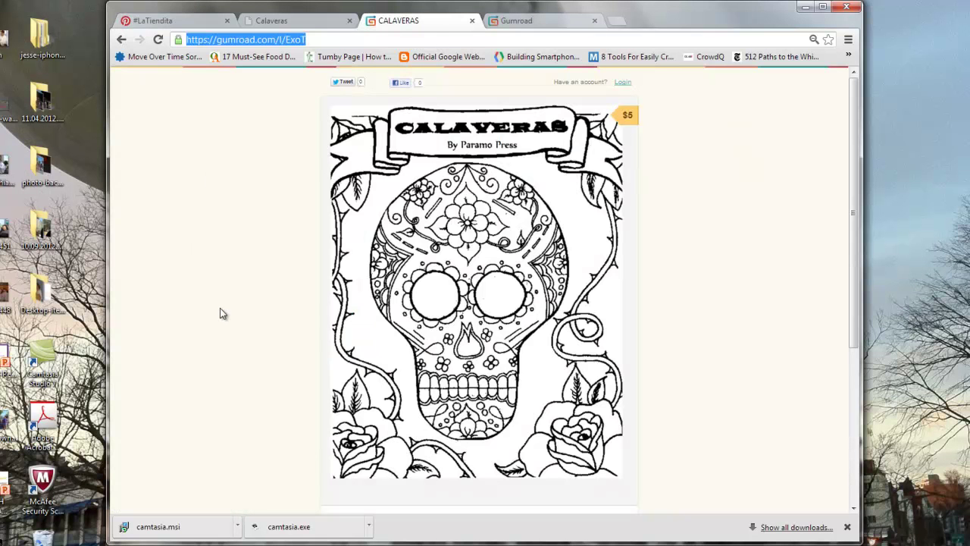
key("ctrl+minus")
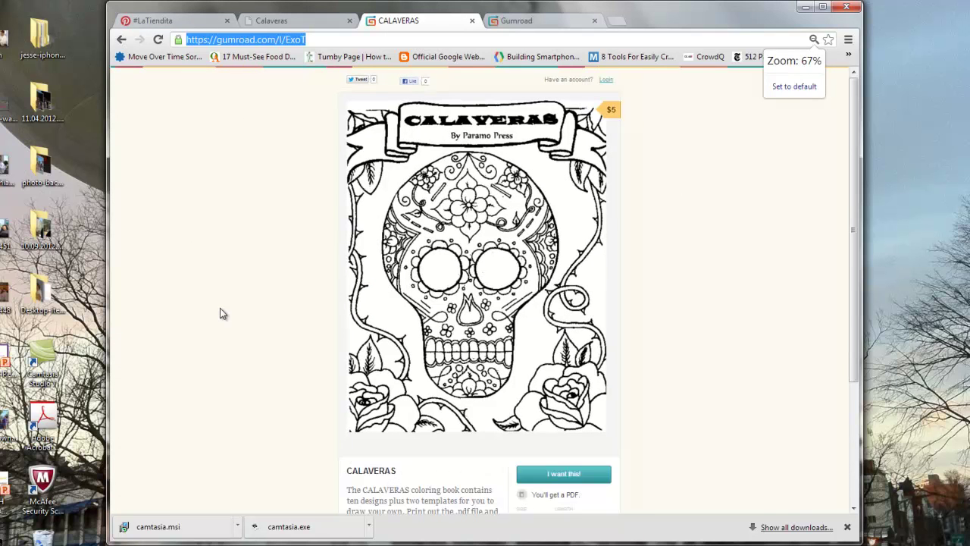
key("ctrl+minus")
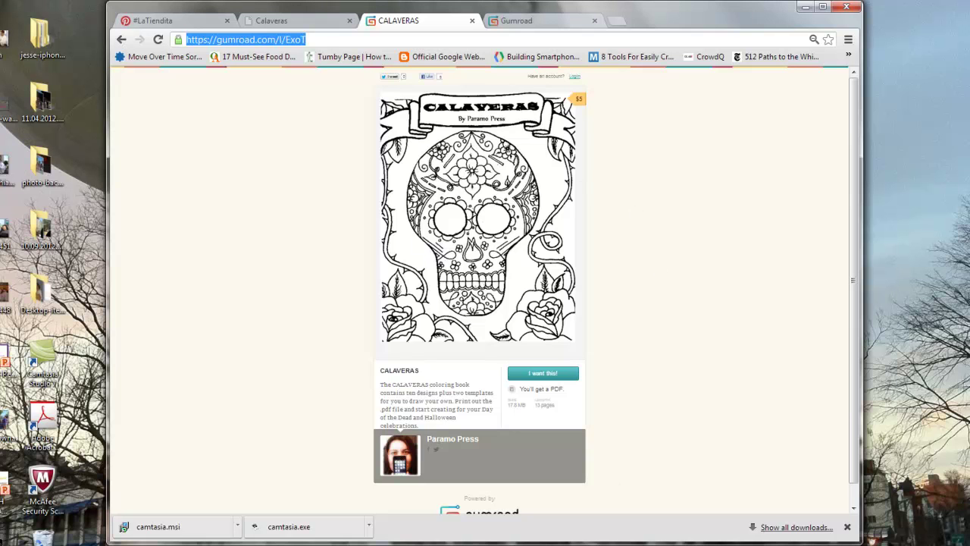
left_click(179, 22)
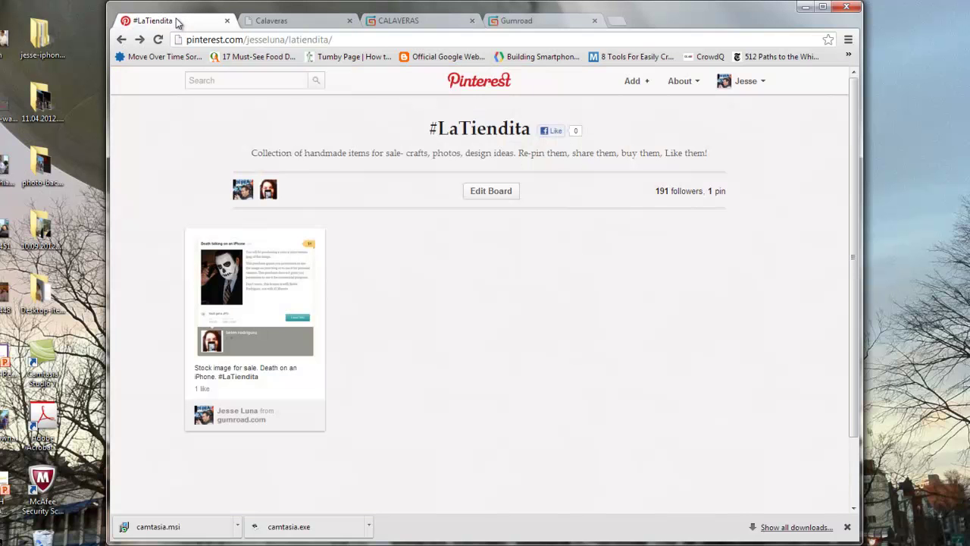
left_click(633, 83)
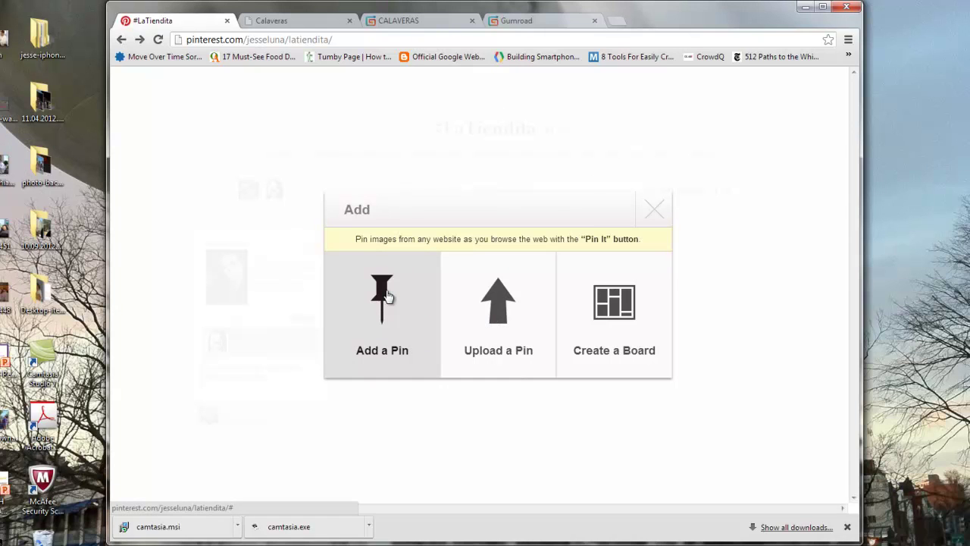
left_click(386, 295)
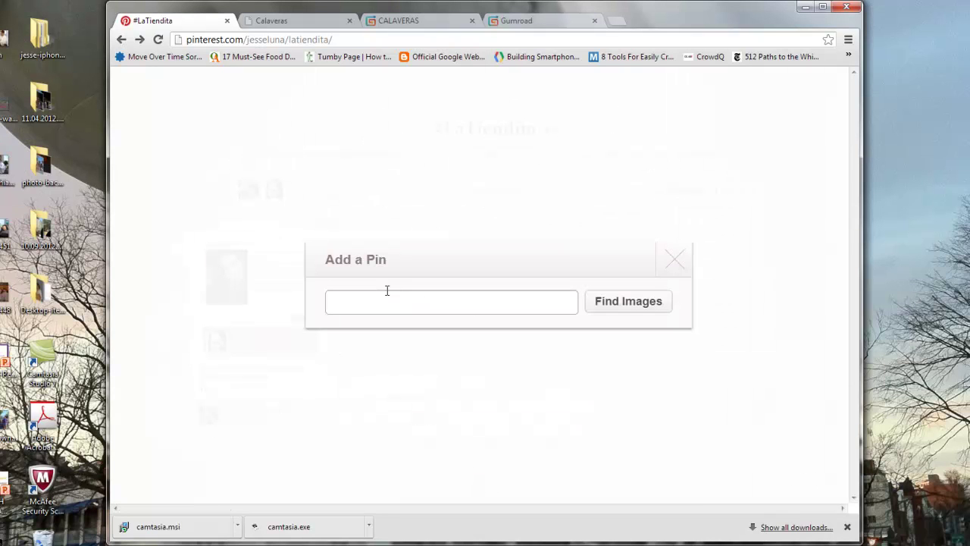
left_click(388, 305)
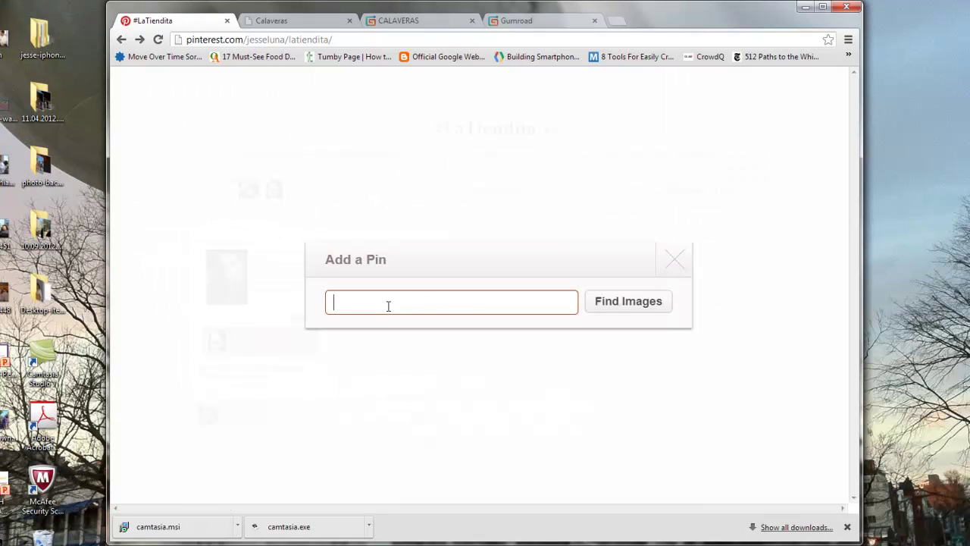
key("ctrl+v")
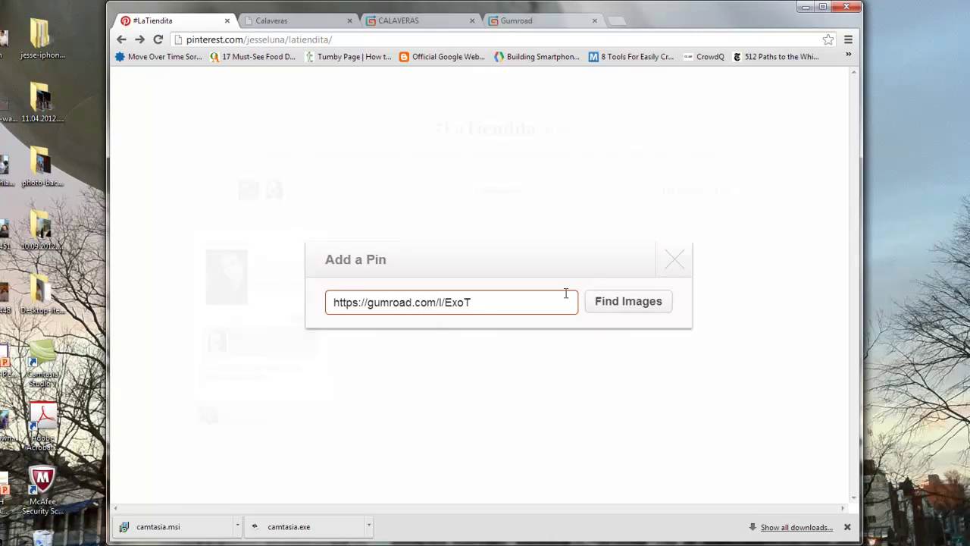
left_click(626, 301)
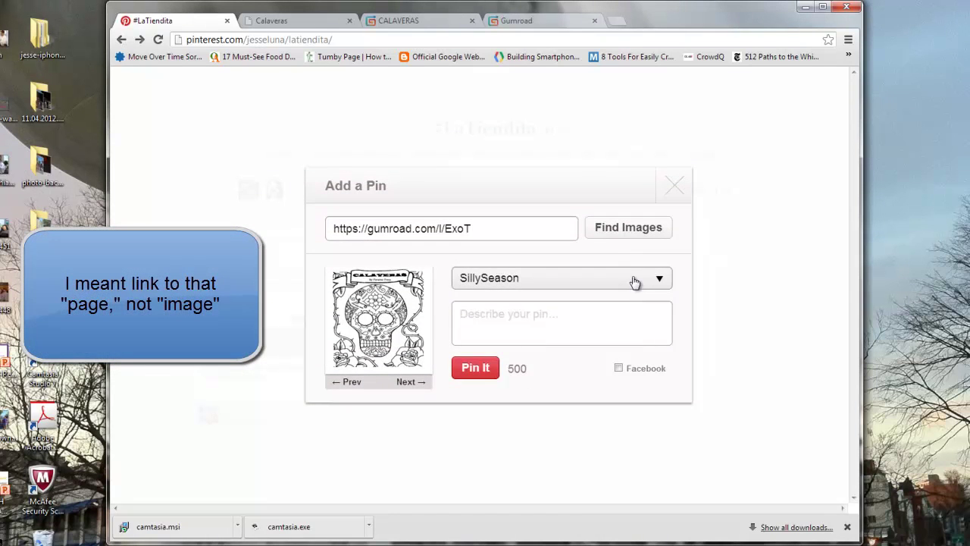
Publish the pin to the #LaTiendita board with the description "Calaveras for Dia De Los Muertos, Day of the Dead. $5"
left_click(633, 279)
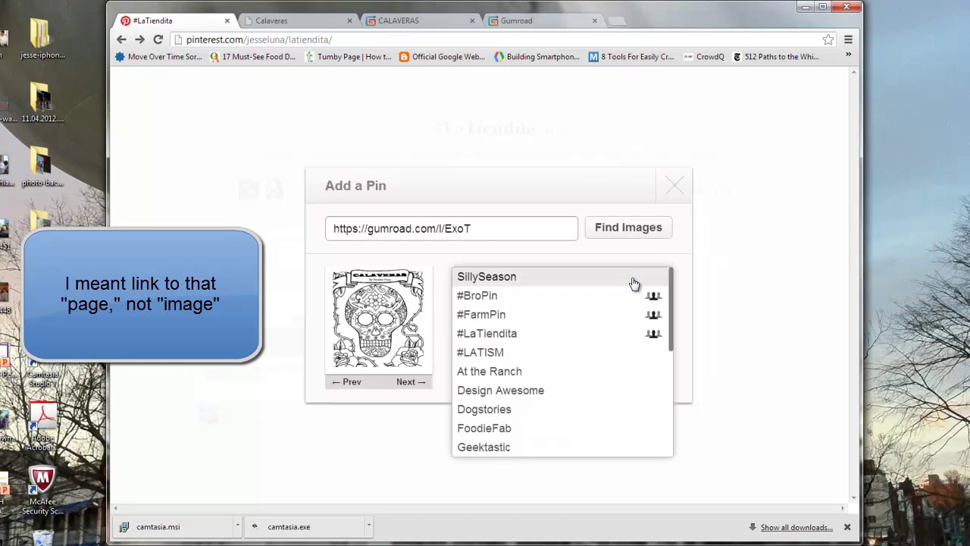
left_click(529, 334)
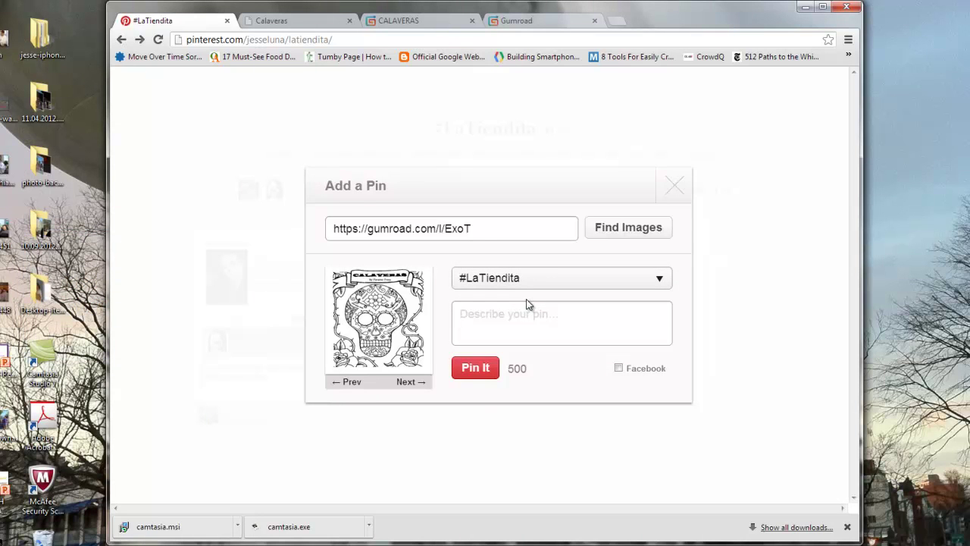
left_click(478, 312)
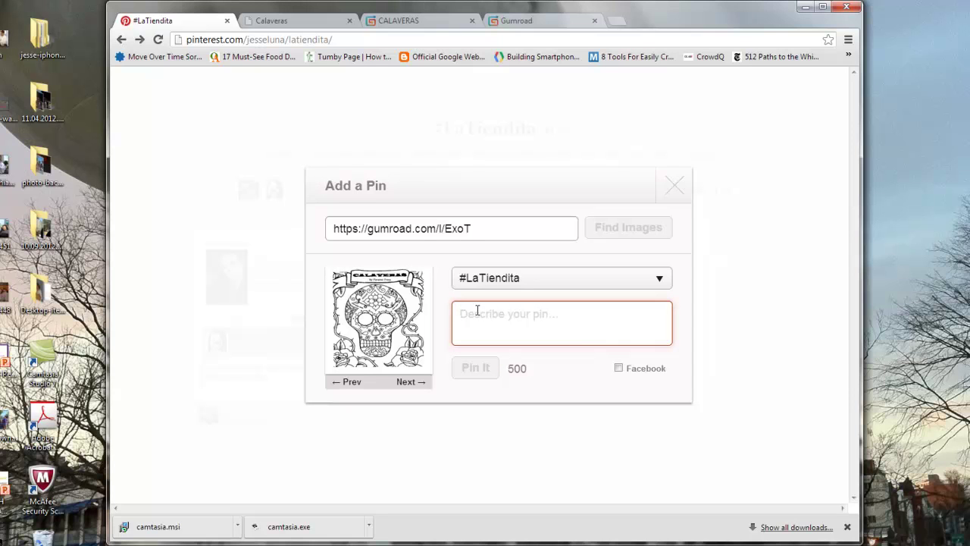
type("Calaveras ")
type("for Dia ")
type("De Los ")
type("Mue")
key("BackSpace")
type("uertos. Day of the Dea")
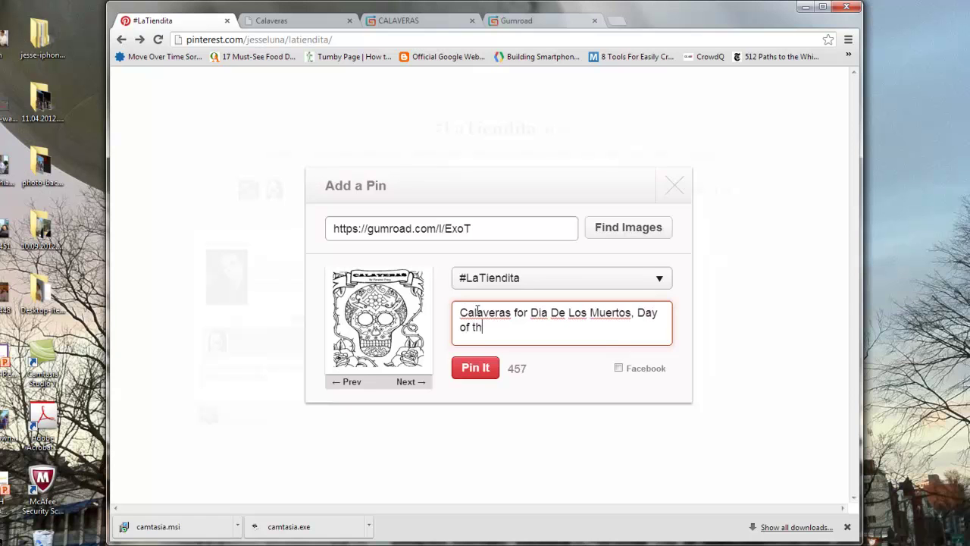
type("d. $5")
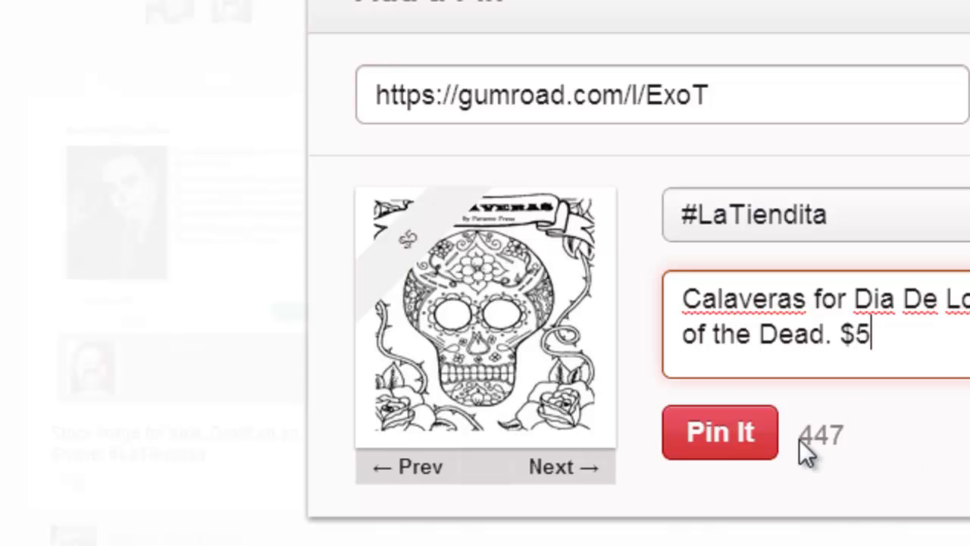
left_click(701, 435)
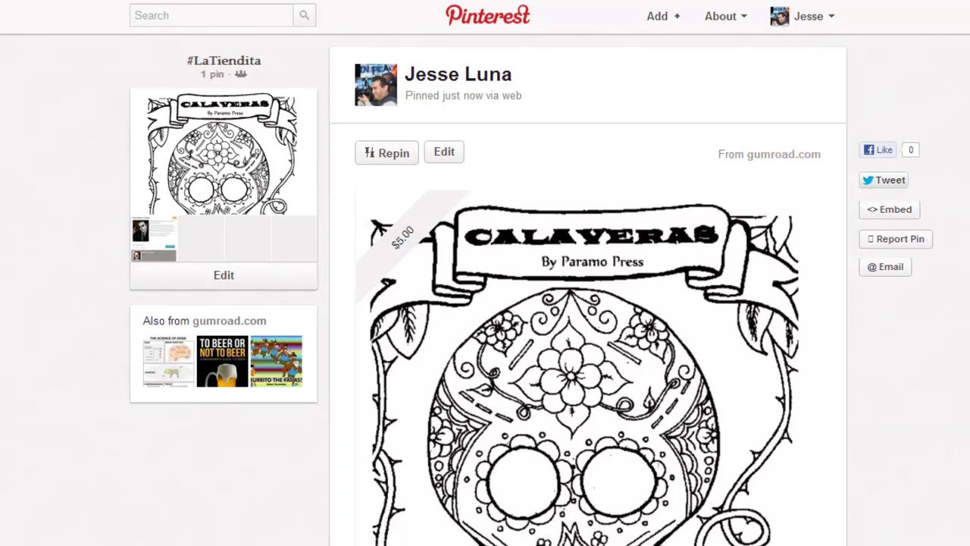
Review the published Calaveras pin from its price banner down to its description
scroll(588, 290, "down", 3)
scroll(588, 289, "up", 3)
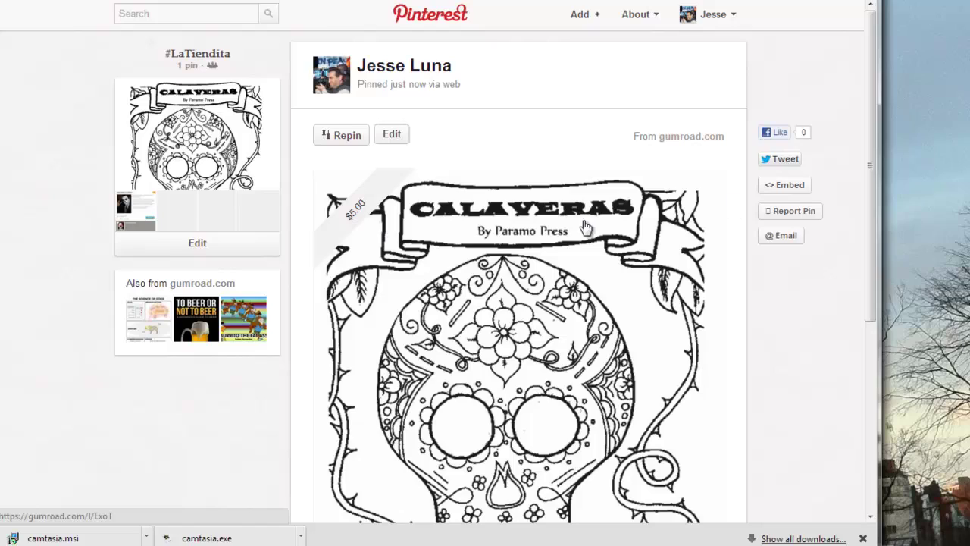
left_click_drag(869, 119, 897, 99)
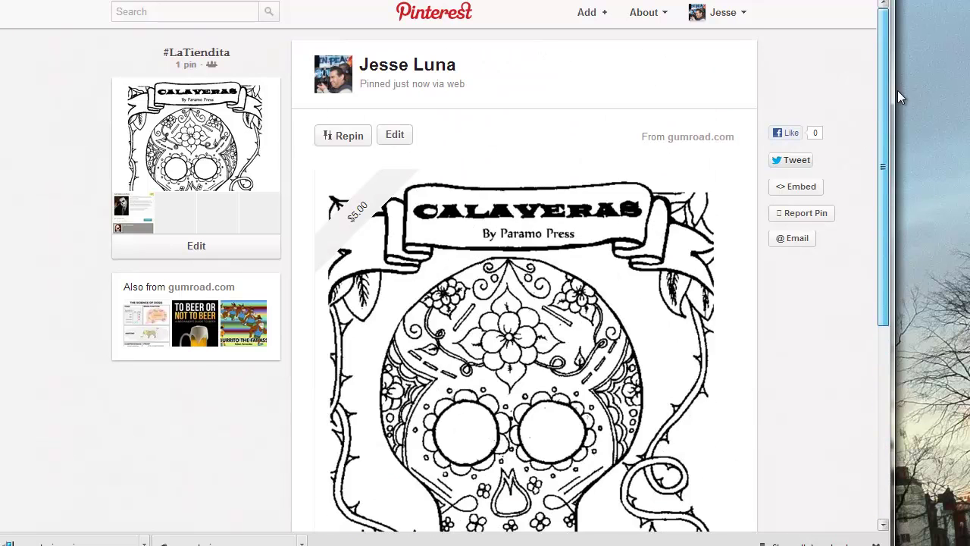
left_click_drag(880, 166, 869, 288)
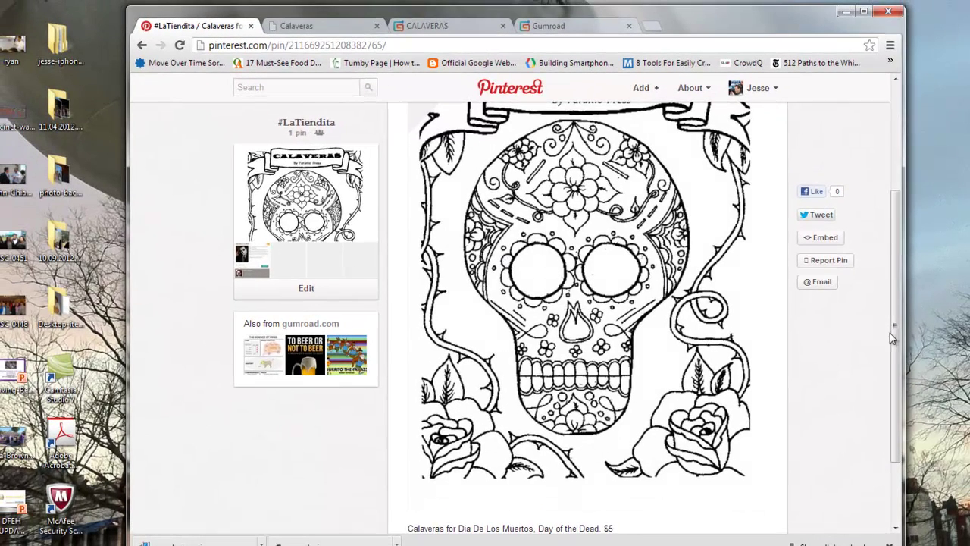
left_click_drag(896, 330, 909, 173)
left_click_drag(901, 220, 891, 190)
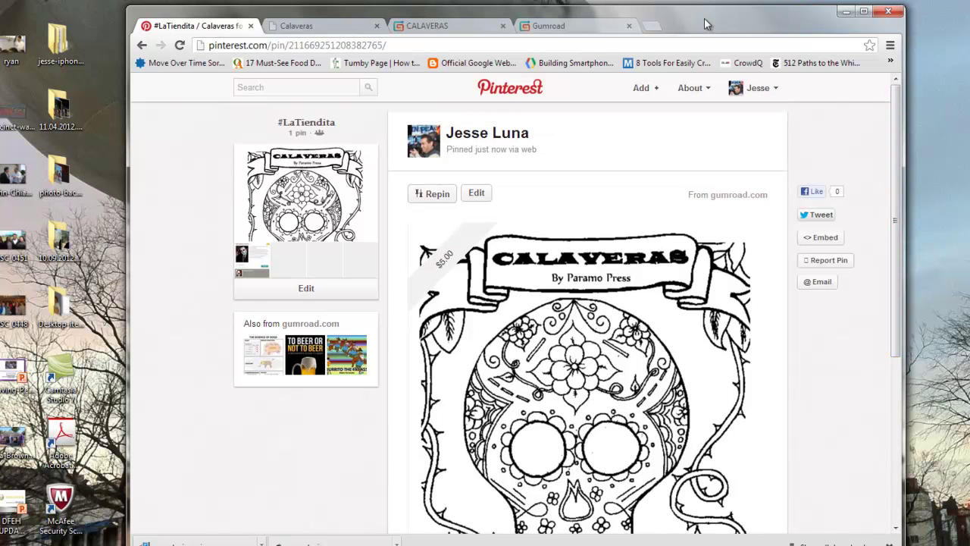
Open the Calaveras pin for editing from the #LaTiendita board, check its link, and save the pin before returning to the board
left_click(303, 124)
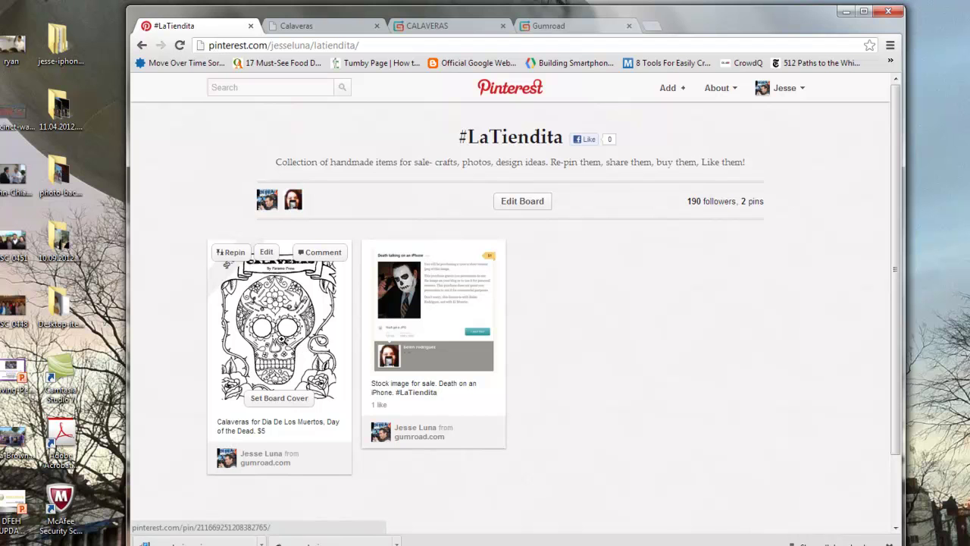
left_click(266, 253)
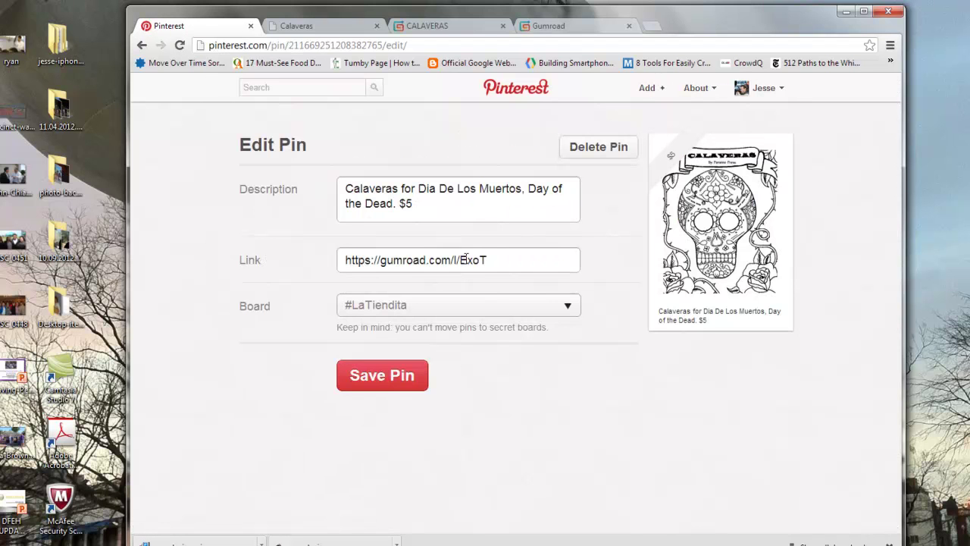
left_click_drag(493, 259, 347, 263)
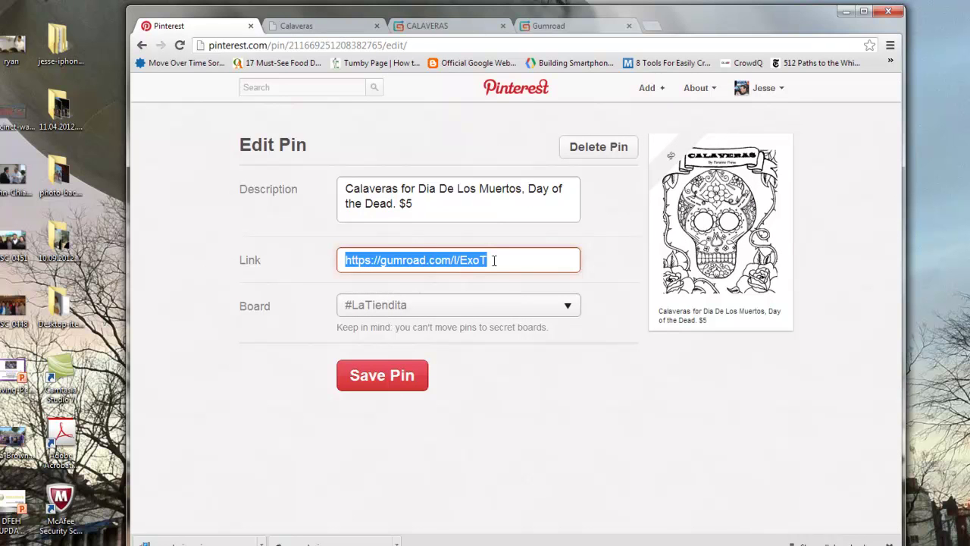
left_click(376, 381)
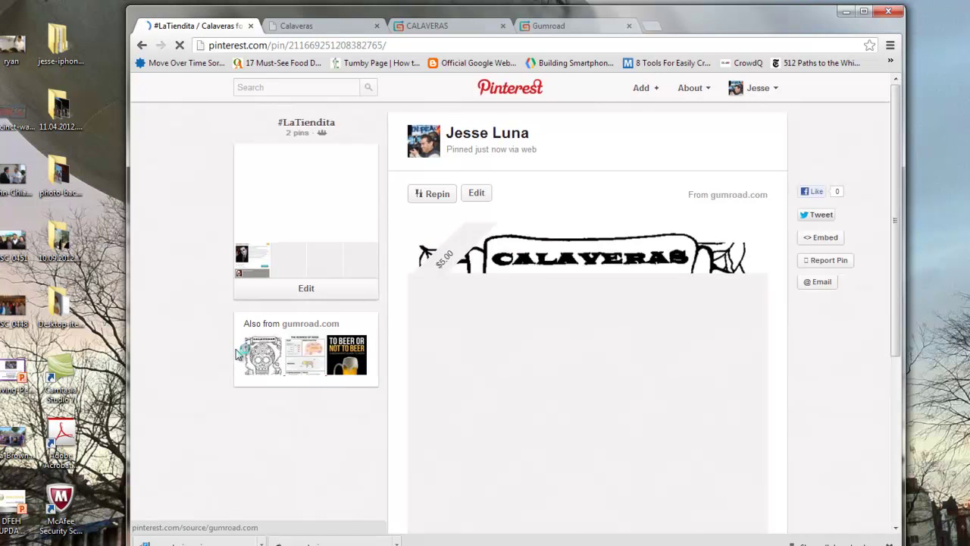
left_click(302, 124)
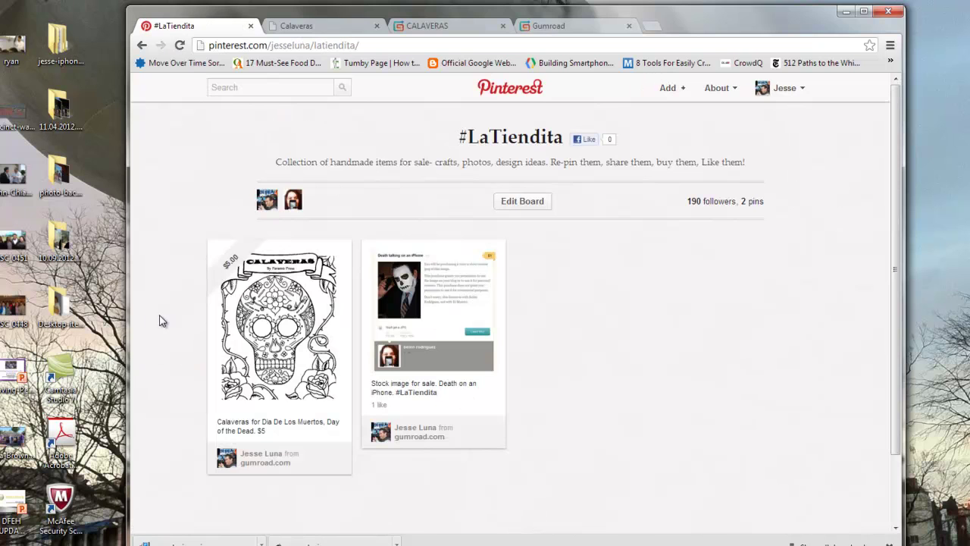